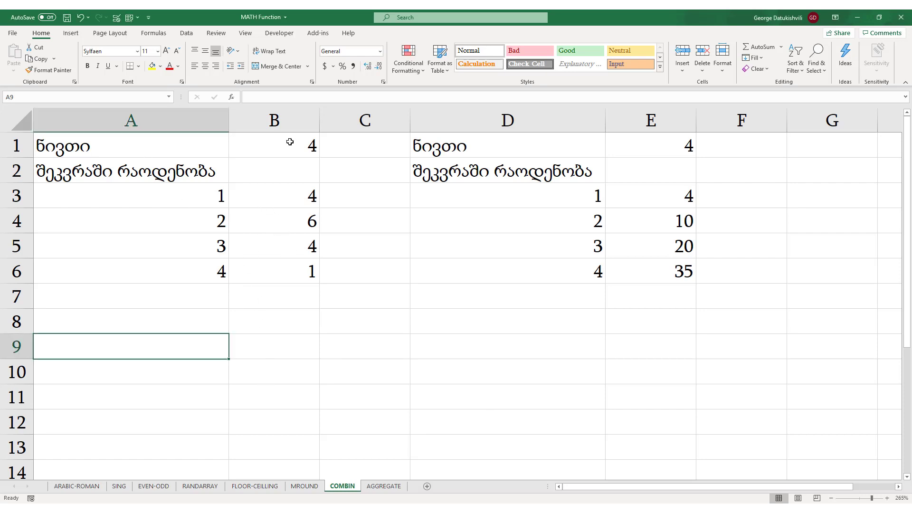
- Enter a COMBIN formula in B9 through its function arguments, with Number 4 and Number_chosen 3
left_click(273, 149)
left_click(296, 346)
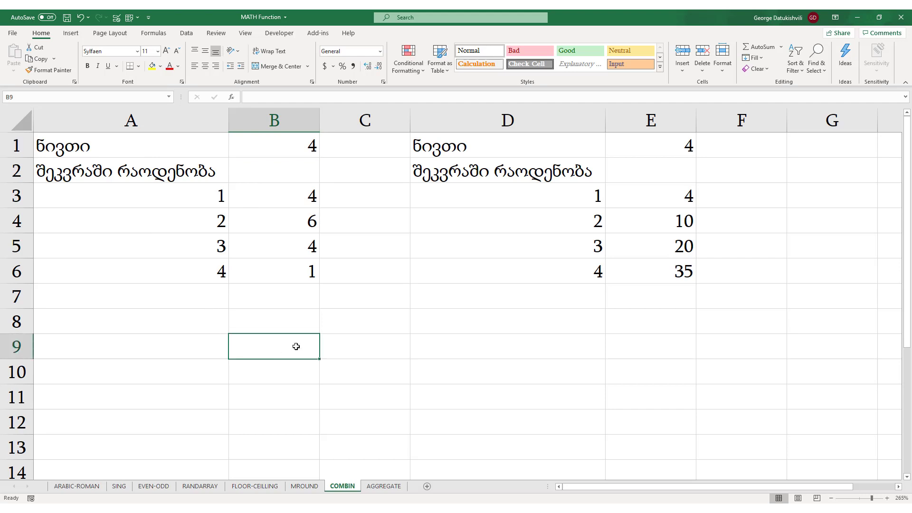
type("=con")
key("BackSpace")
type("m")
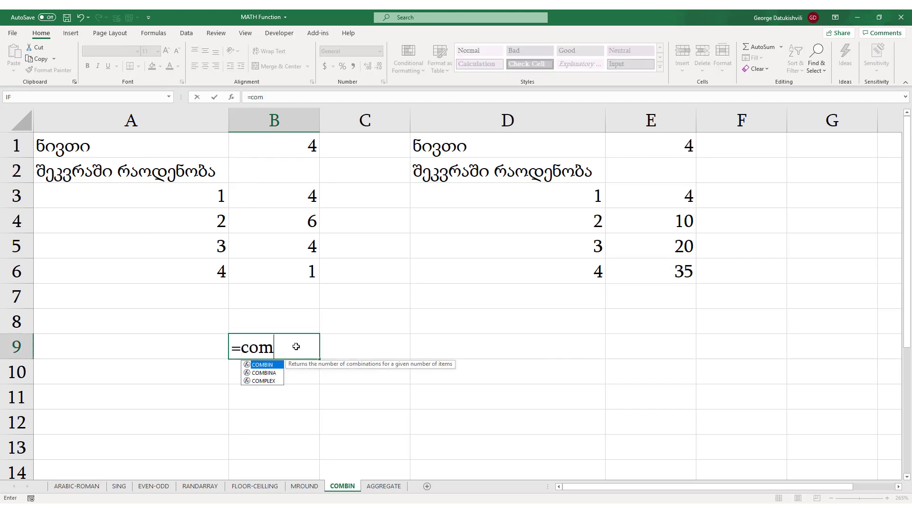
type("b")
key("Tab")
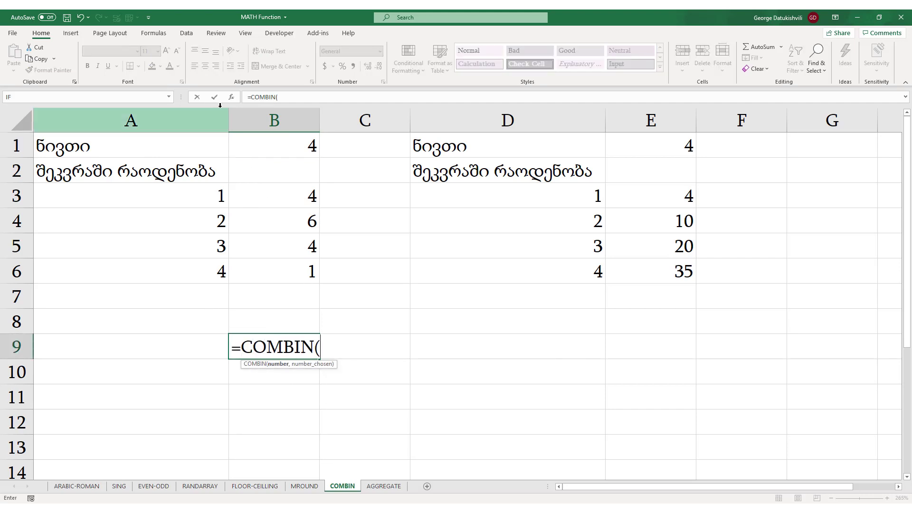
left_click(231, 98)
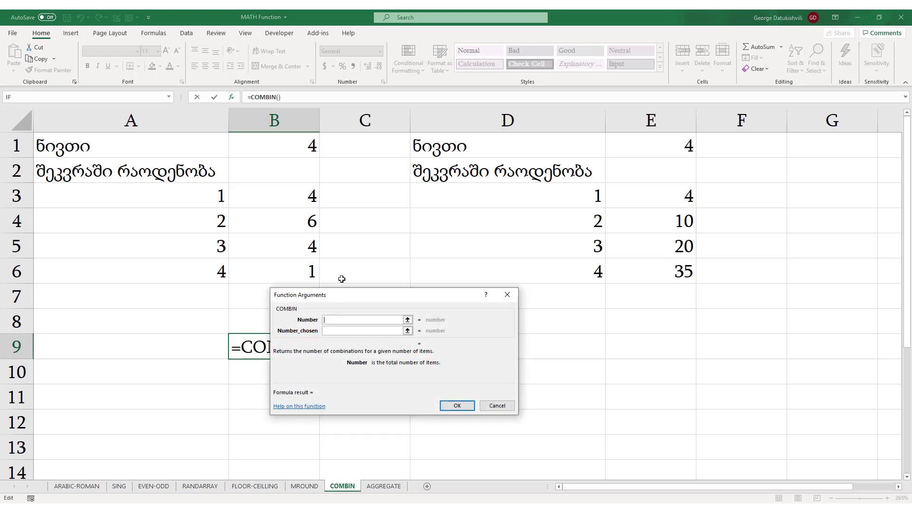
left_click_drag(354, 299, 445, 305)
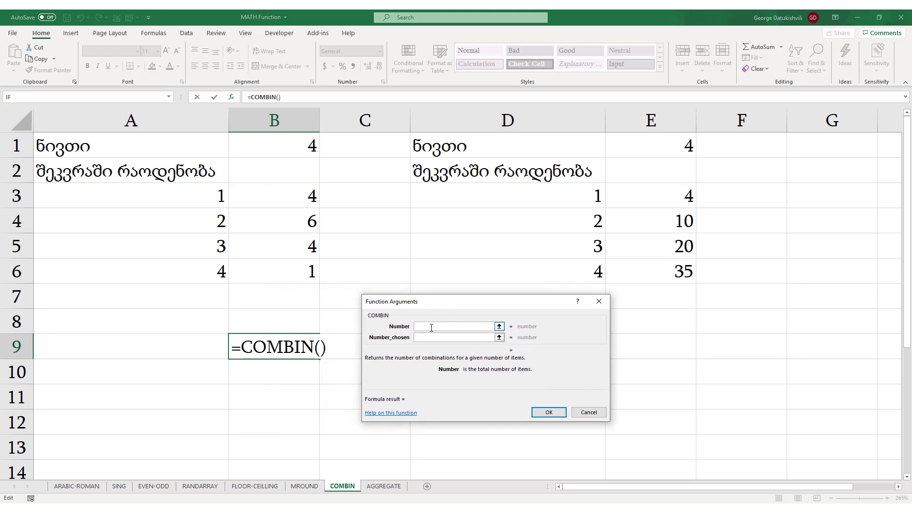
type("4")
left_click(429, 338)
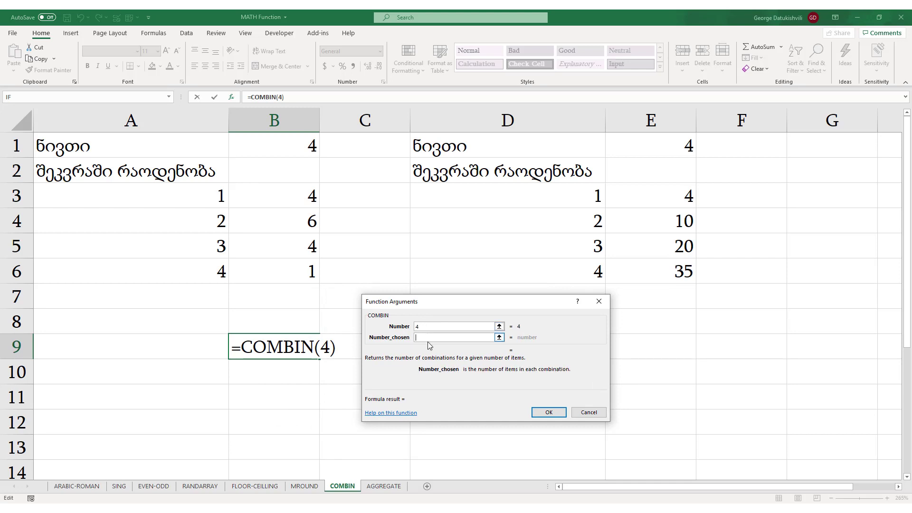
type("3")
key("Return")
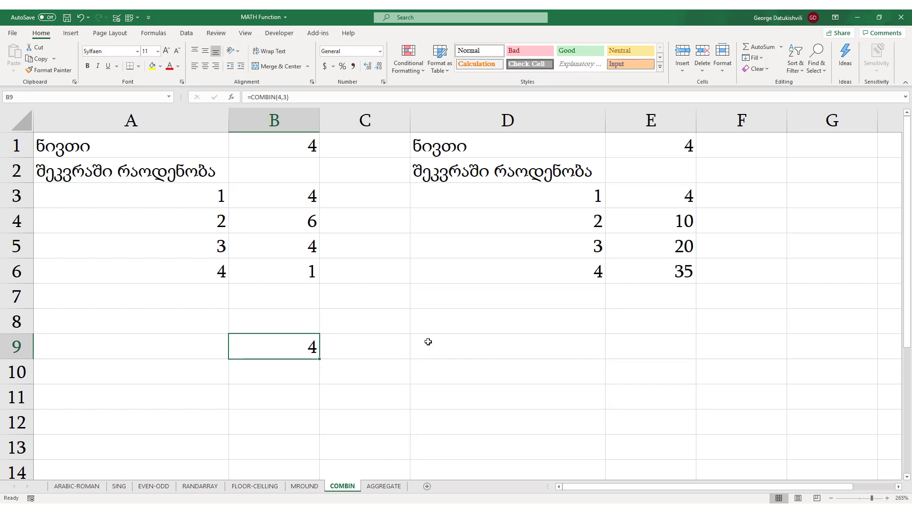
- Change the number-chosen argument of the COMBIN formula in B9 to 2
double_click(294, 346)
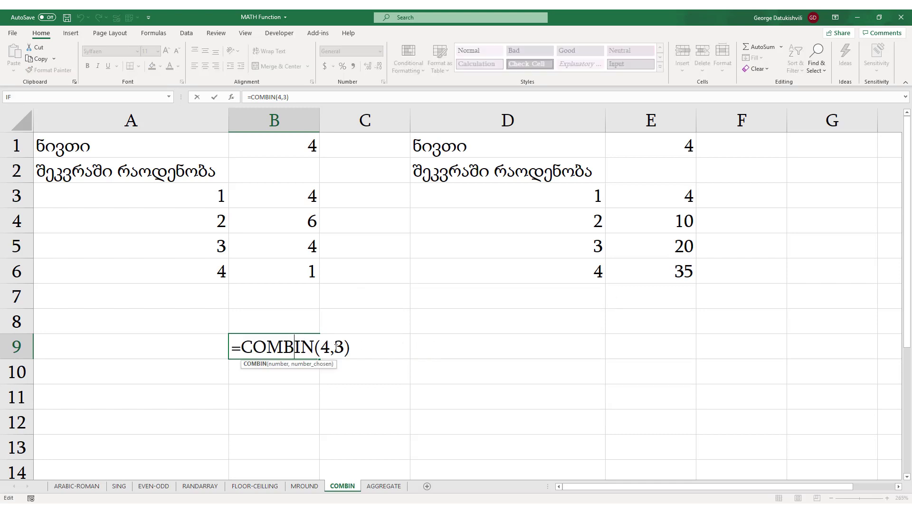
left_click_drag(334, 347, 343, 347)
type("2")
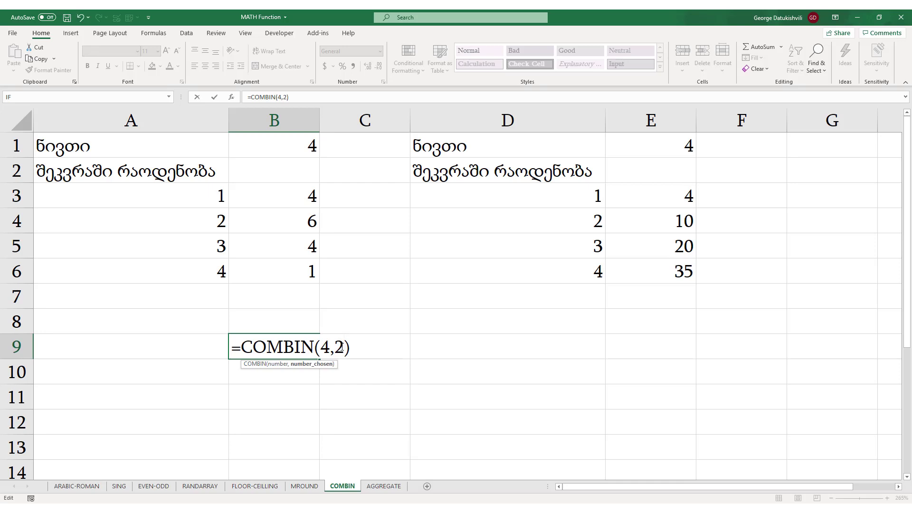
key("Return")
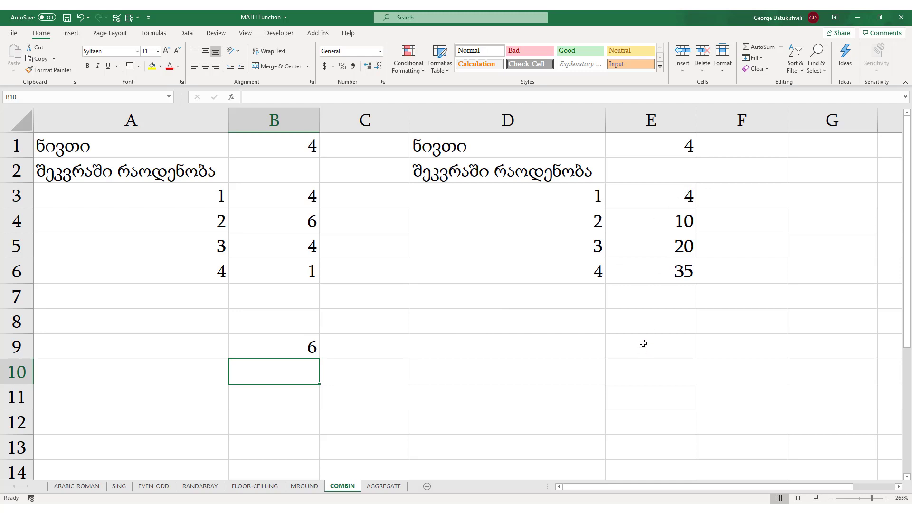
- Examine the COMBINA formula in E3 and compare the two-item results in B4 and E4
left_click(577, 349)
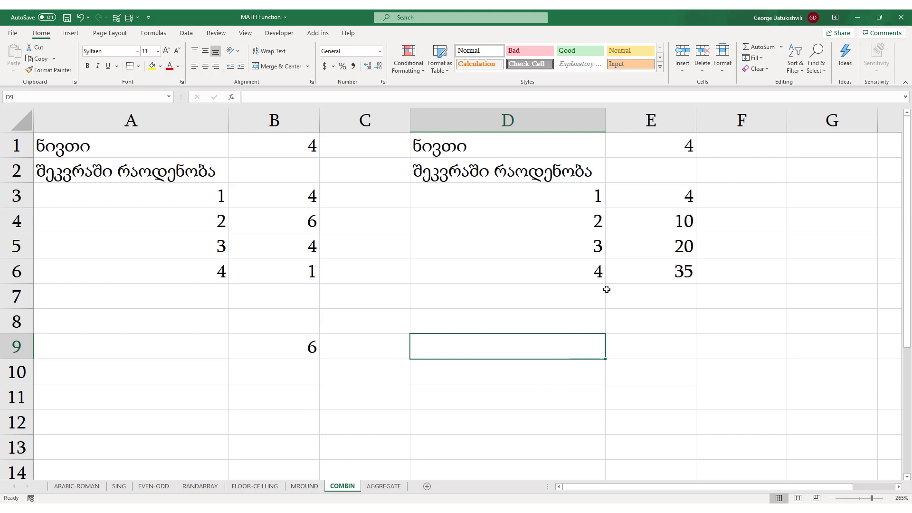
double_click(615, 197)
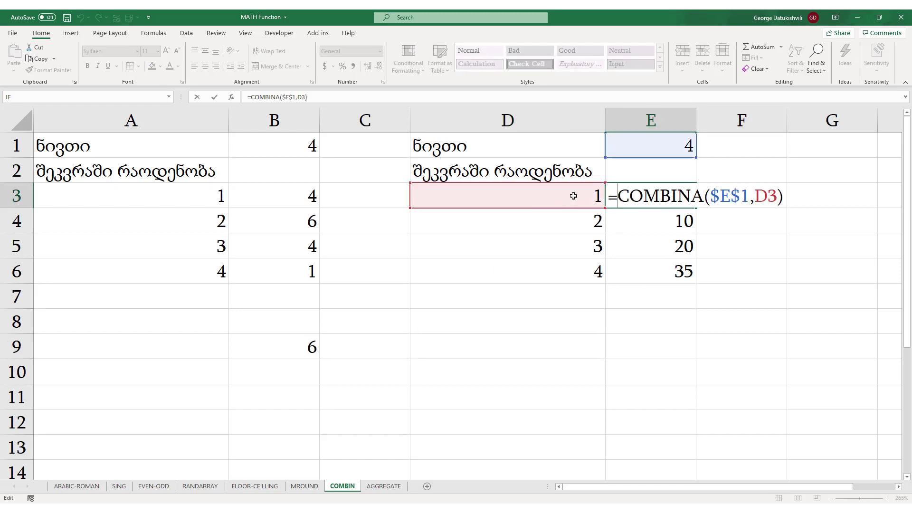
key("Return")
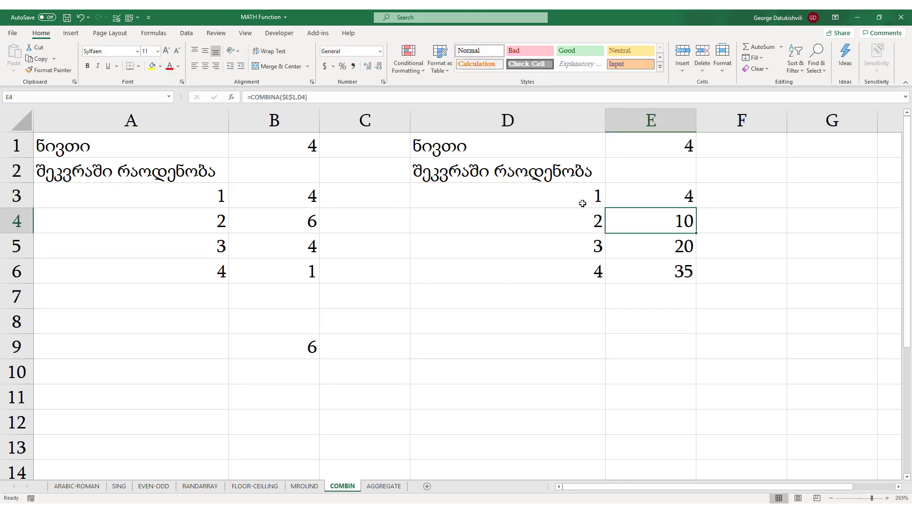
left_click(638, 188)
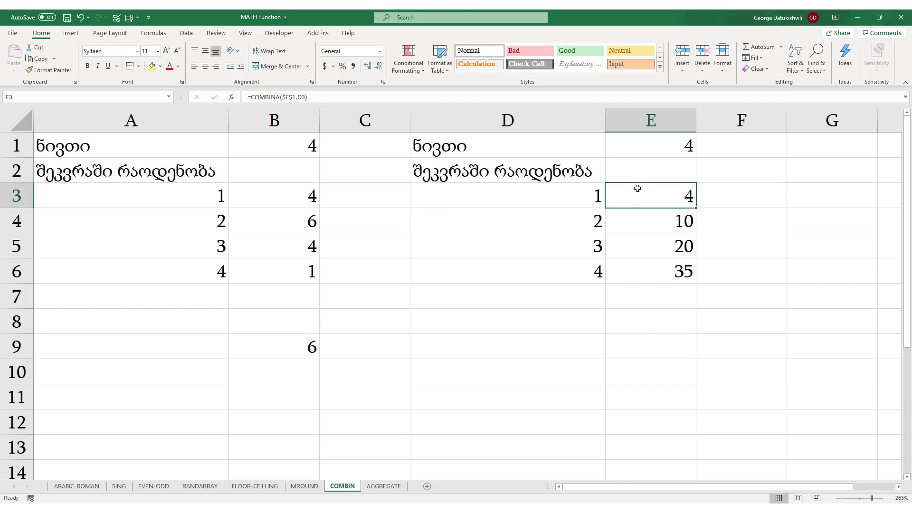
left_click(591, 221)
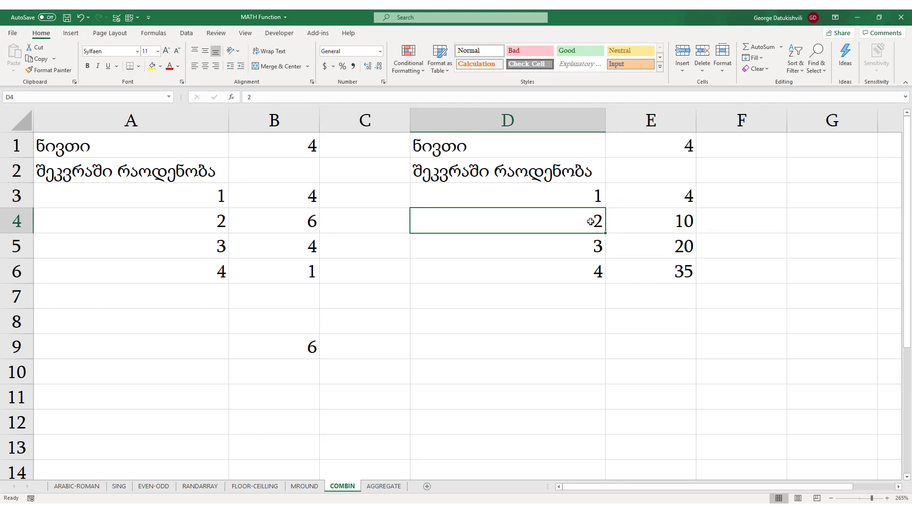
left_click(301, 220)
left_click(658, 215)
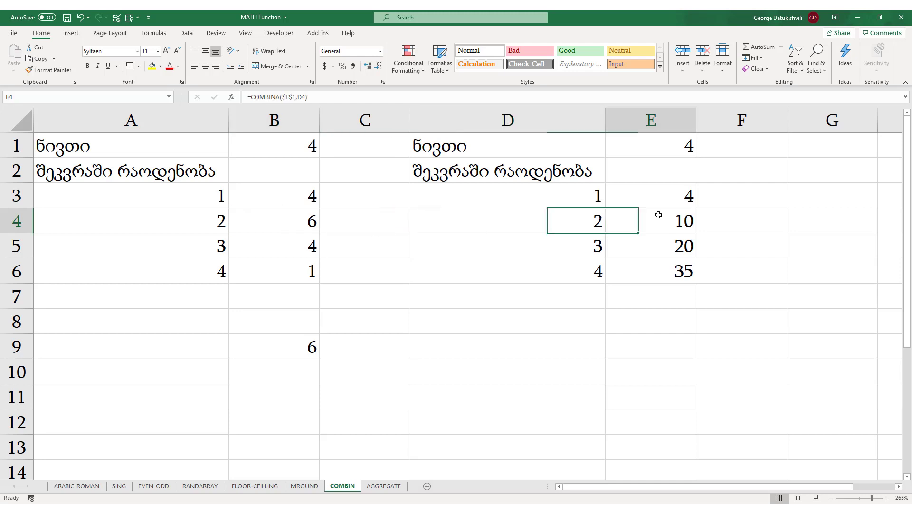
left_click(567, 347)
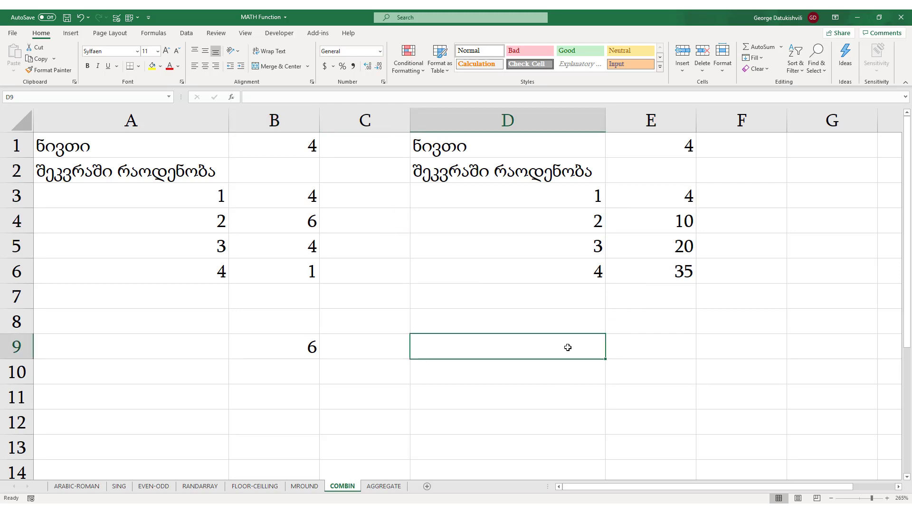
left_click(634, 344)
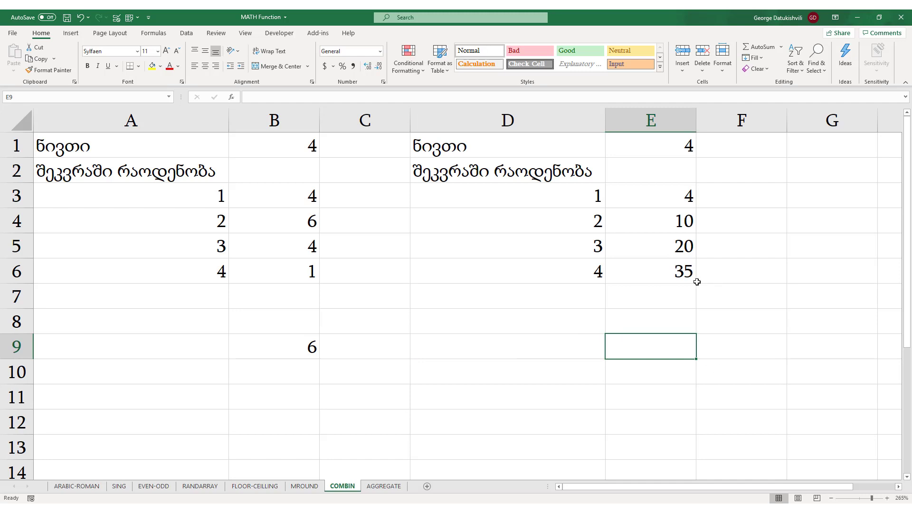
- Set the item count in E1 to 2 and the first pack quantity in D3 to 2
left_click(658, 143)
type("2")
key("Return")
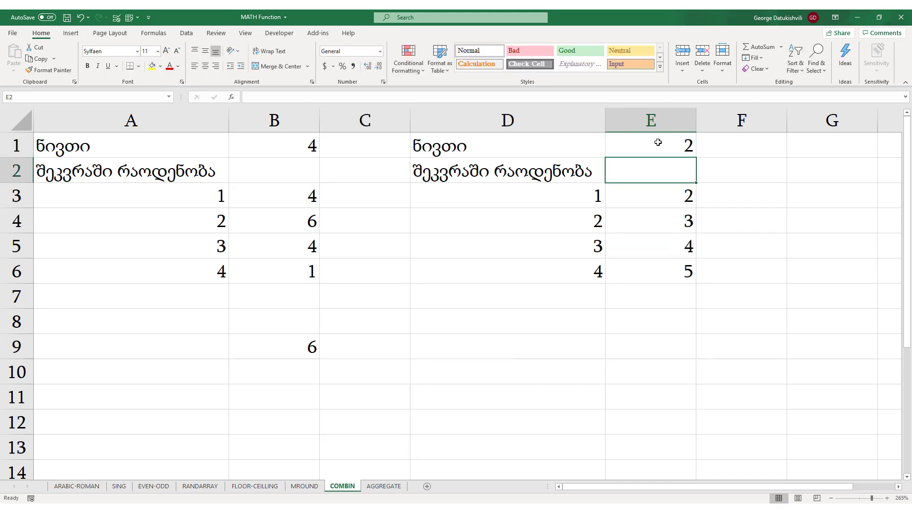
left_click(588, 188)
left_click(566, 227)
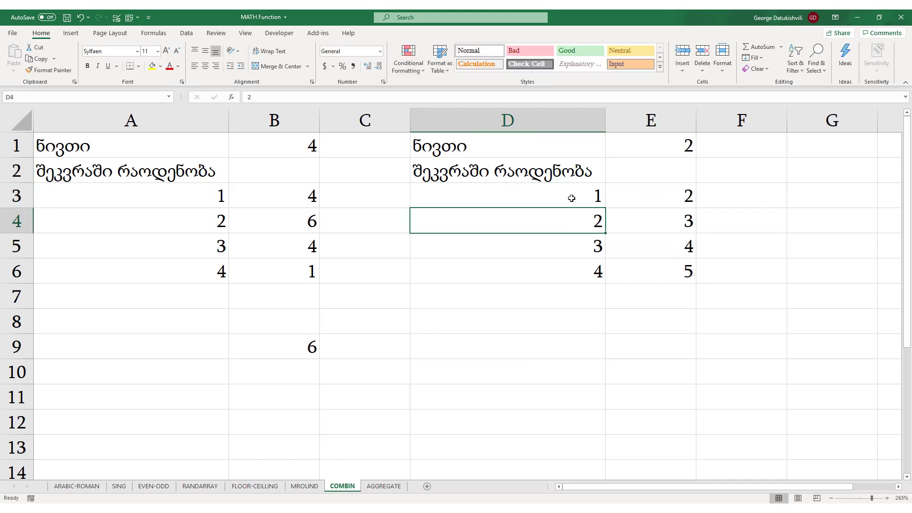
left_click(573, 192)
type("2")
key("Return")
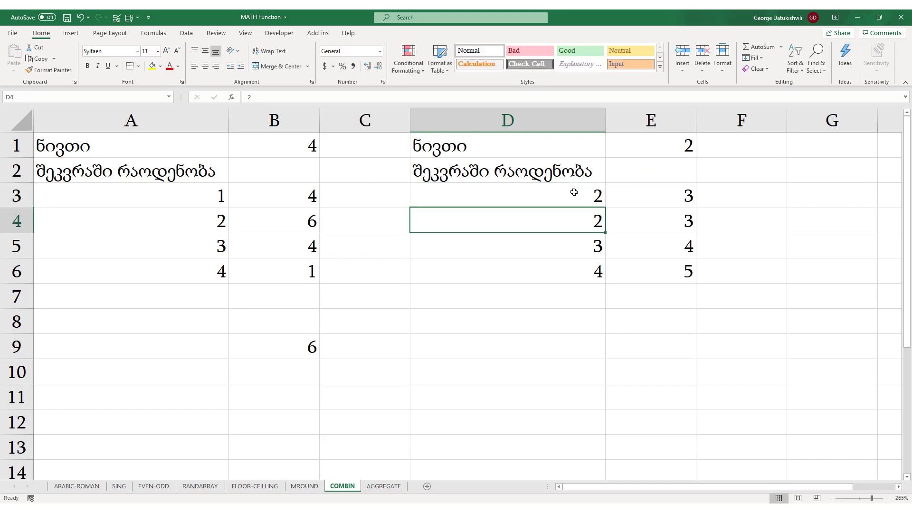
left_click(668, 197)
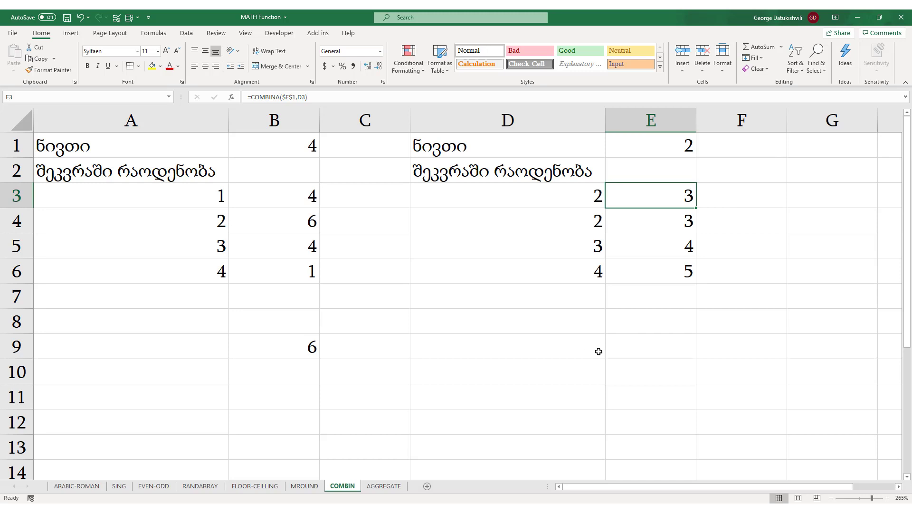
- Enter the sample items A in E9 and B in F9
left_click(634, 352)
key("ctrl+a")
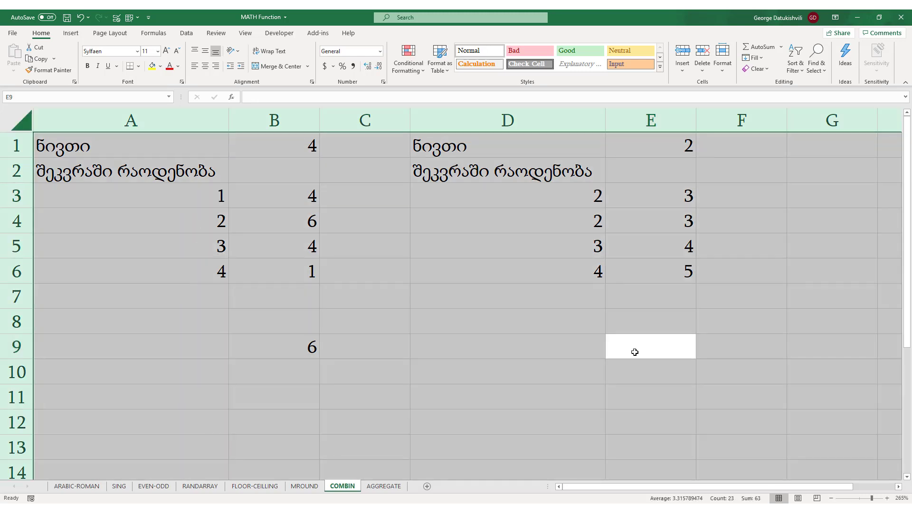
left_click(634, 352)
type("A")
left_click(721, 350)
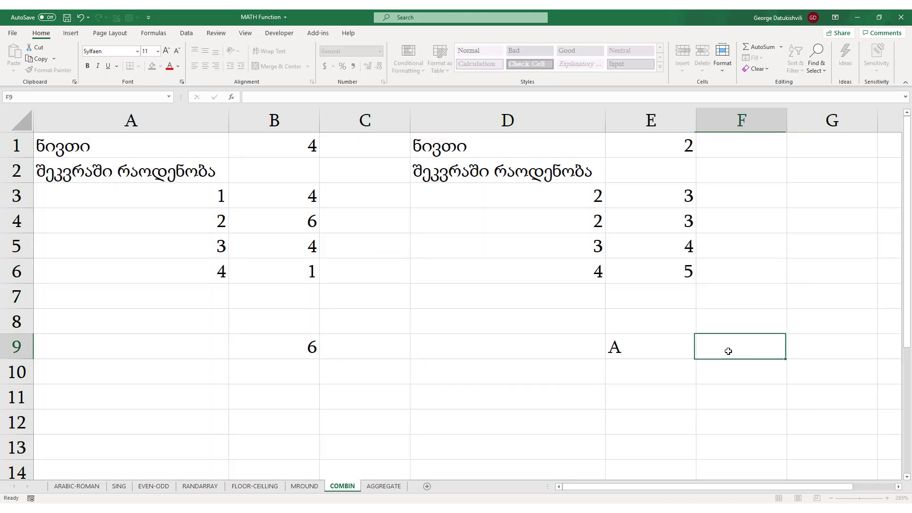
type("B")
key("Return")
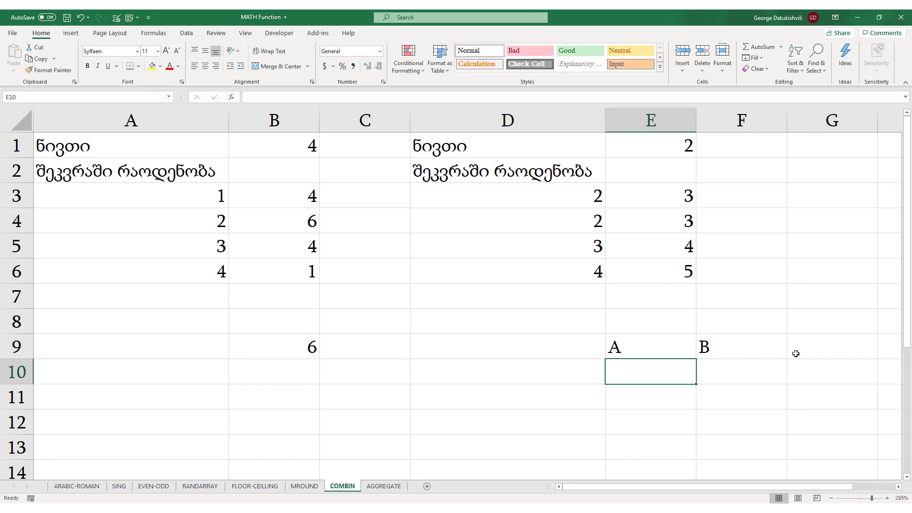
- List the combinations with repetition AB, AA and BB in cells E11 to E13
left_click(798, 352)
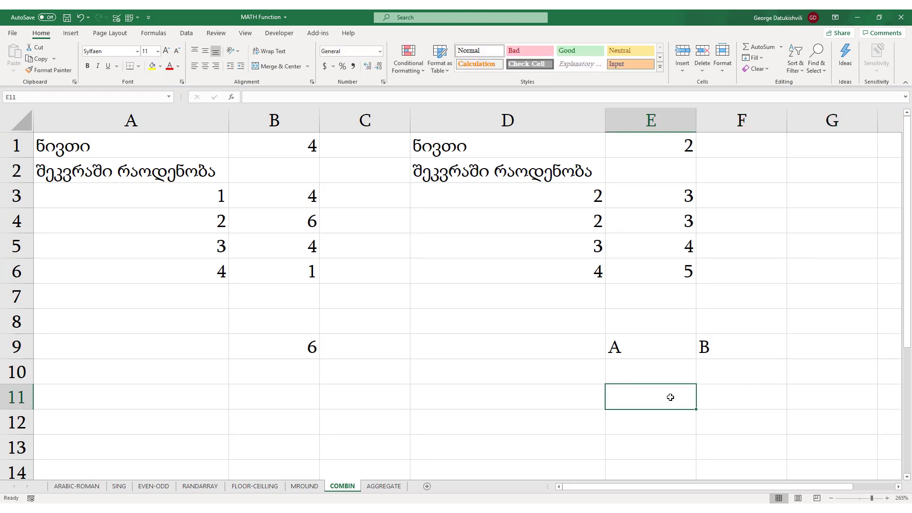
type("AB")
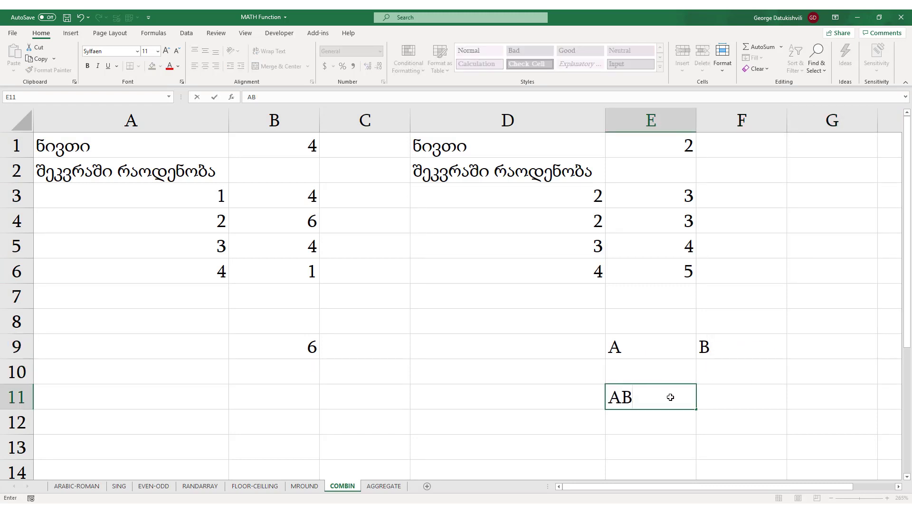
key("Return")
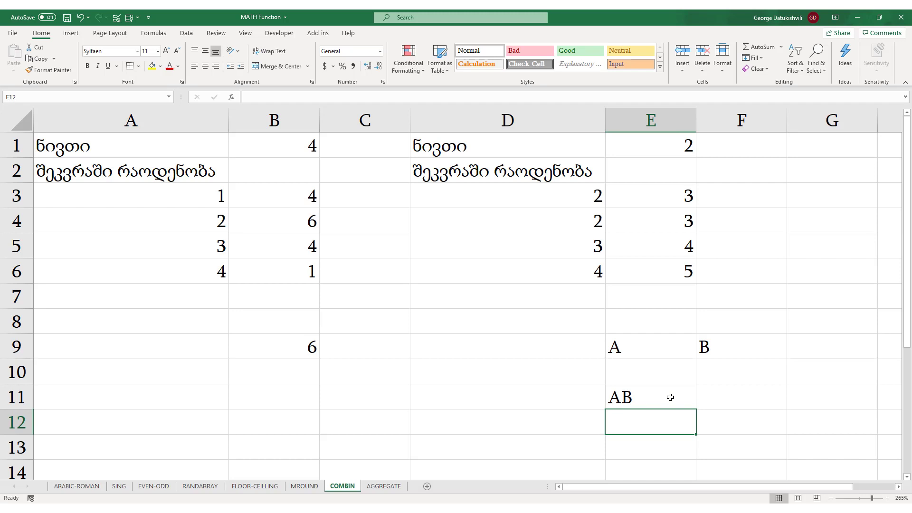
type("AA")
key("Return")
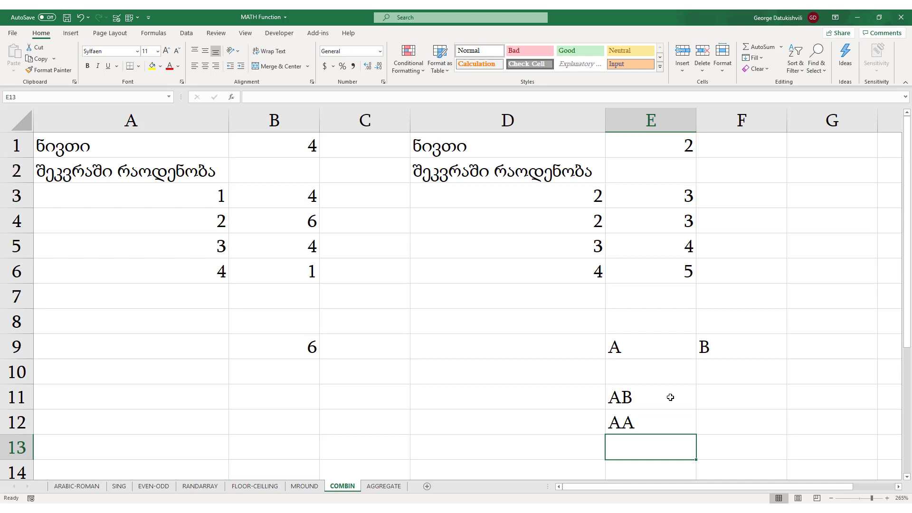
type("BB")
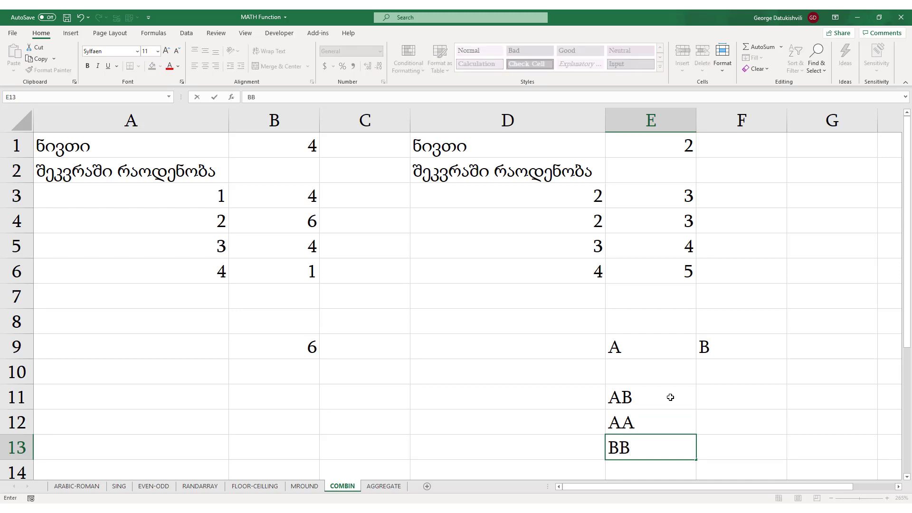
key("Return")
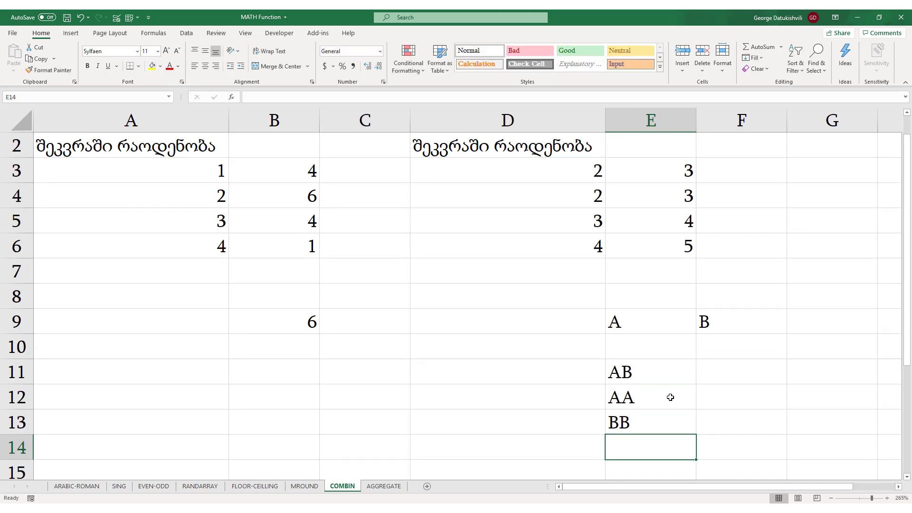
scroll(670, 397, "up", 1)
left_click_drag(670, 397, 670, 445)
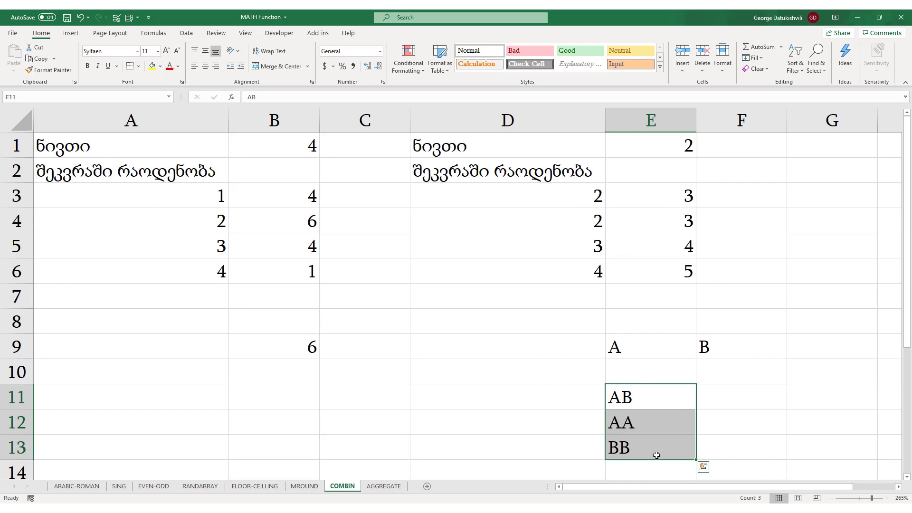
- Set the item count in B1 to 2 and select the COMBIN formula in B4
left_click(284, 400)
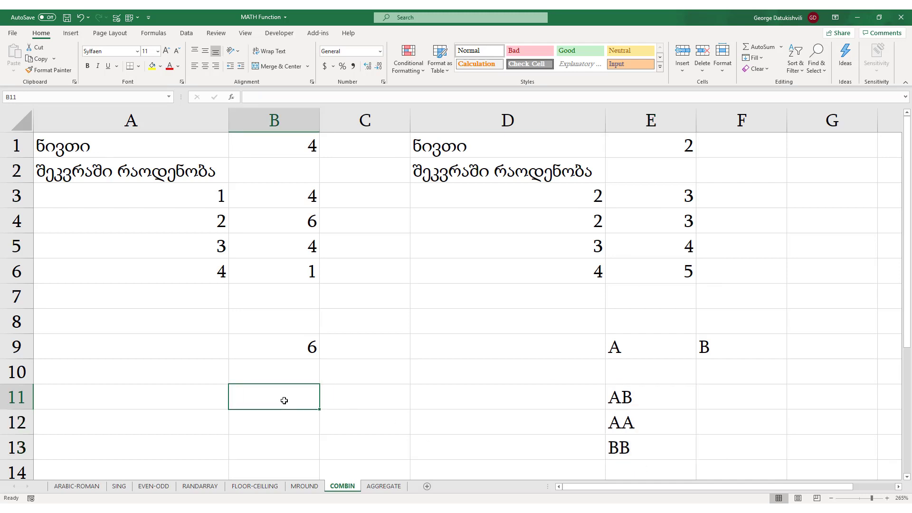
left_click(288, 140)
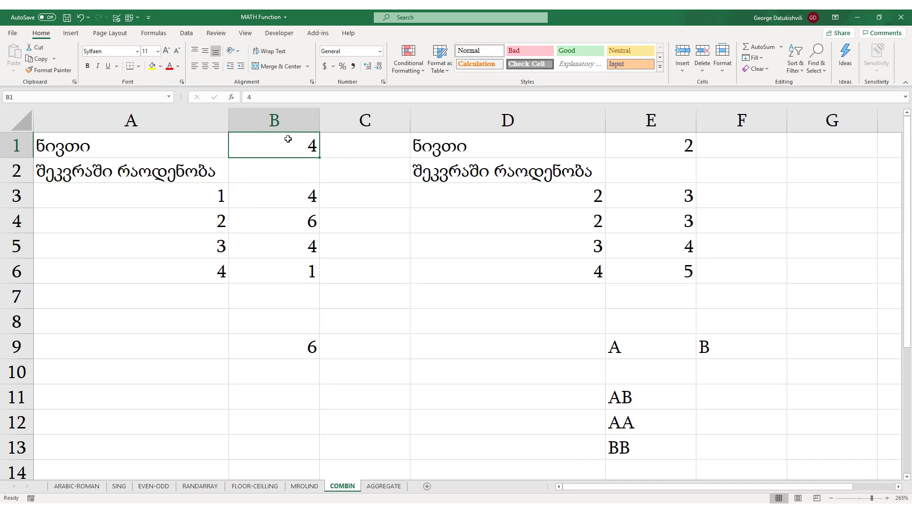
type("2")
key("Return")
left_click(226, 225)
left_click(245, 227)
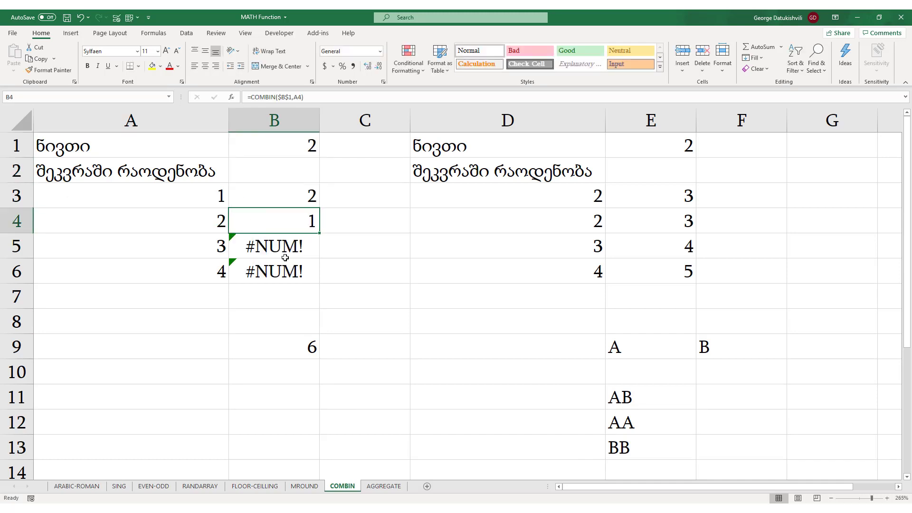
- List the letter pairs AB, BA, AA and BB in cells B12 to B15
left_click(294, 422)
type("AB")
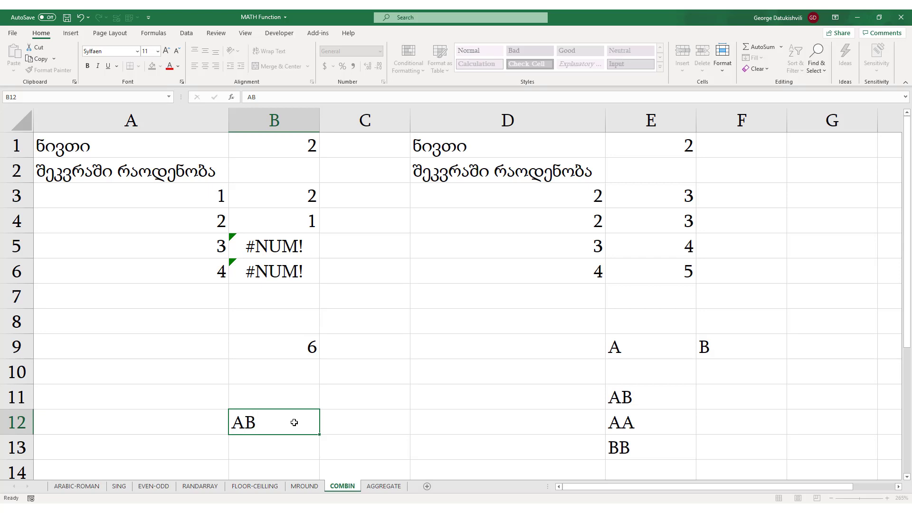
key("Return")
type("BSA")
key("BackSpace")
key("BackSpace")
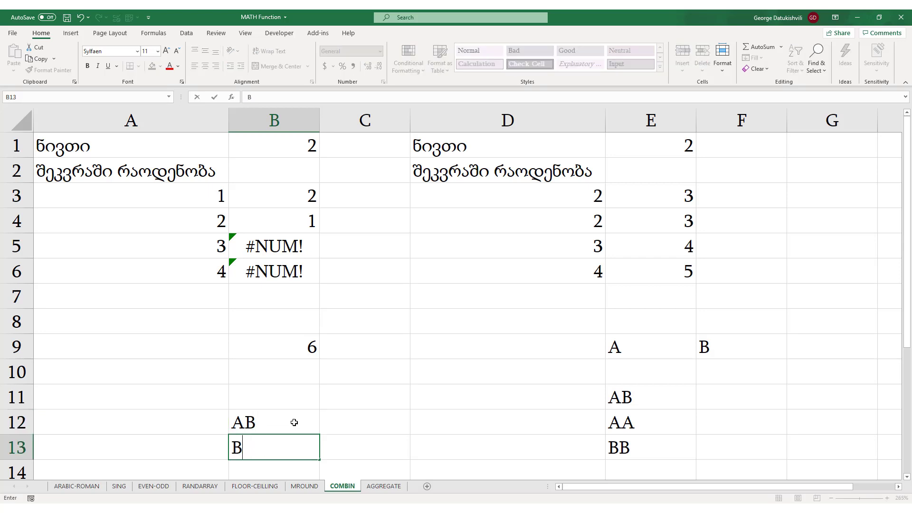
type("A")
key("Return")
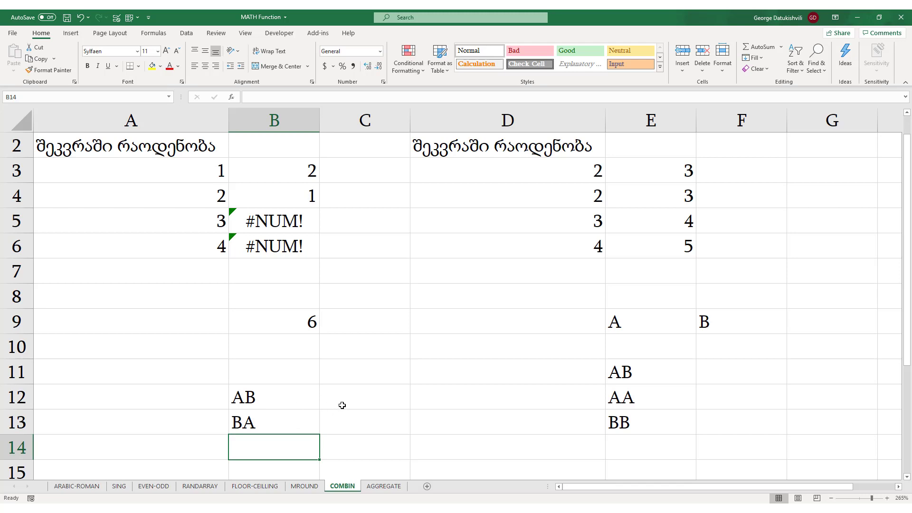
type("AA")
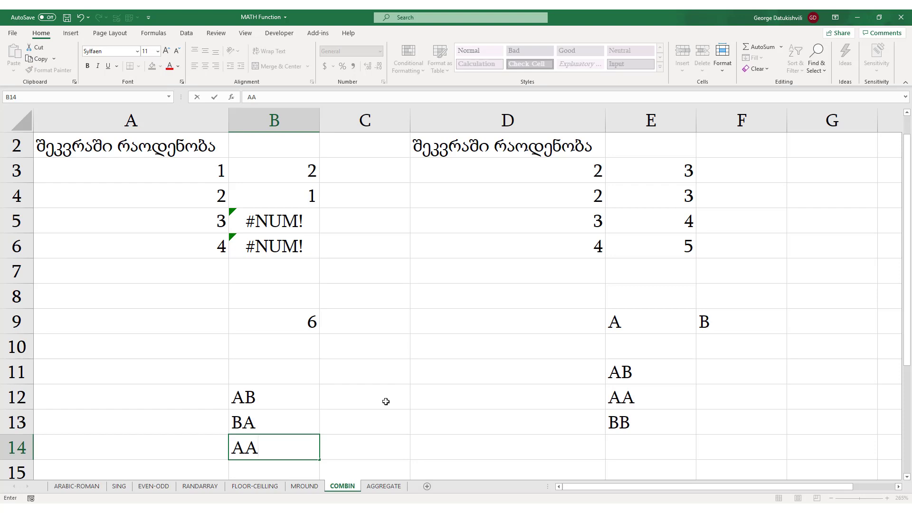
key("Return")
type("BB")
key("Return")
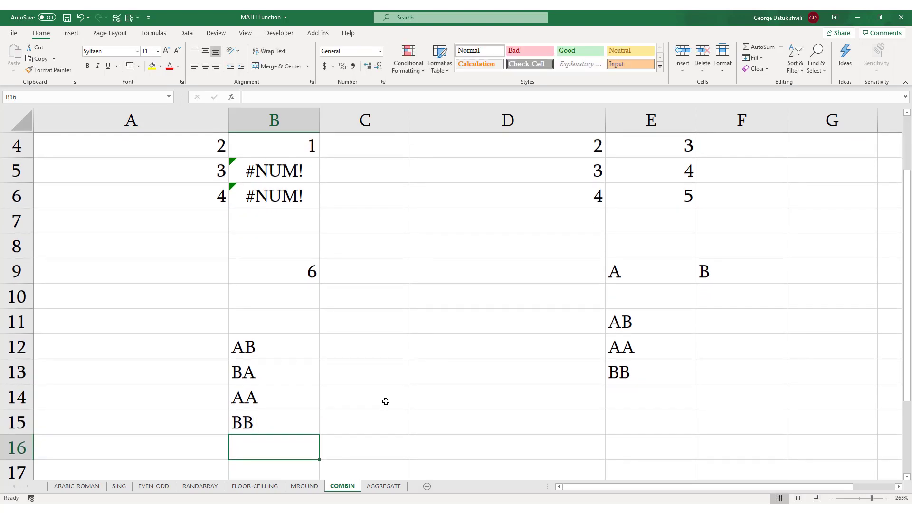